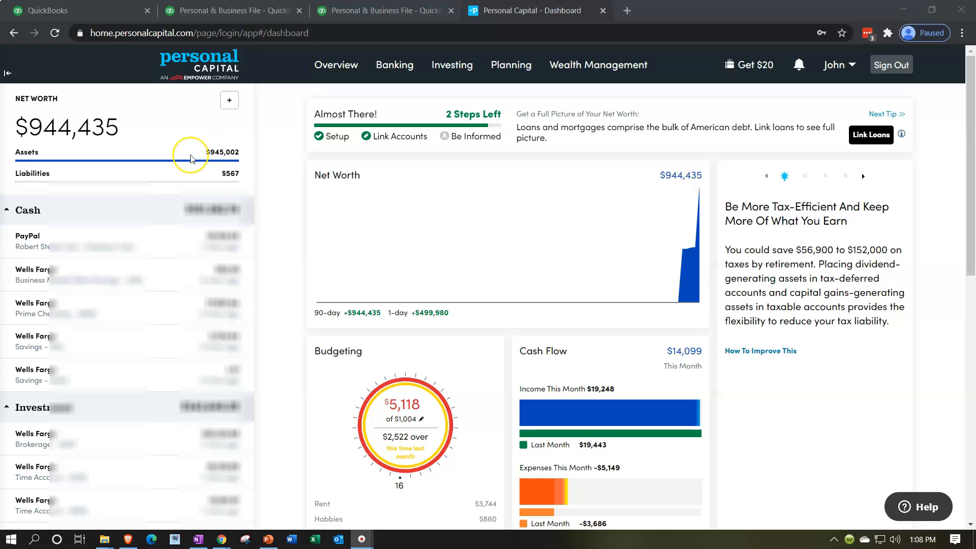
- Open Net Worth, scroll to the account table, then switch to the QuickBooks Profit and Loss report
mouse_move(341, 65)
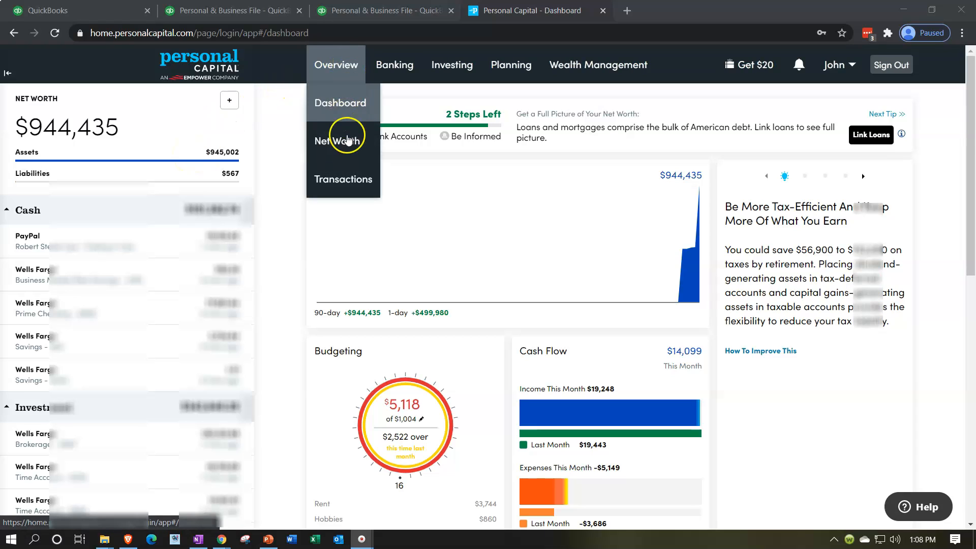
click(346, 160)
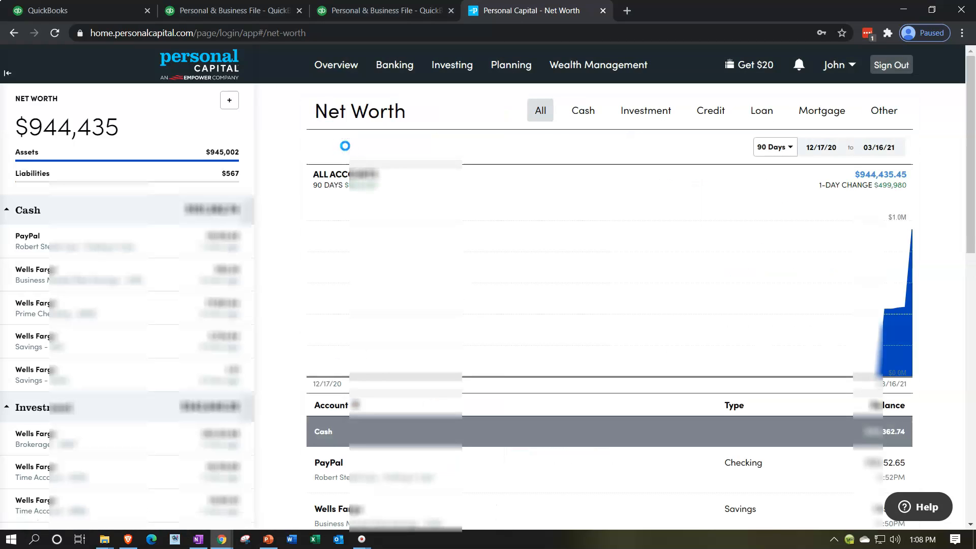
scroll(291, 310, down, 3)
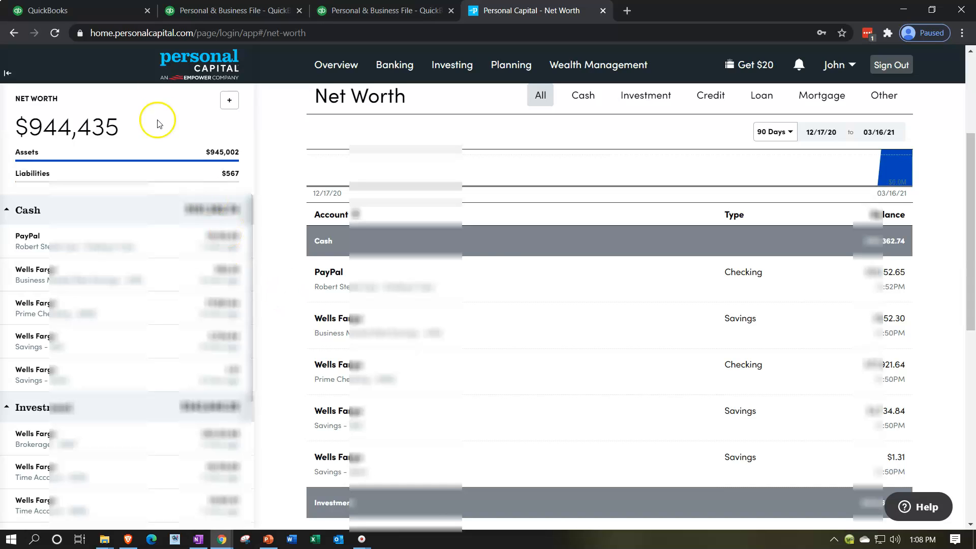
click(162, 10)
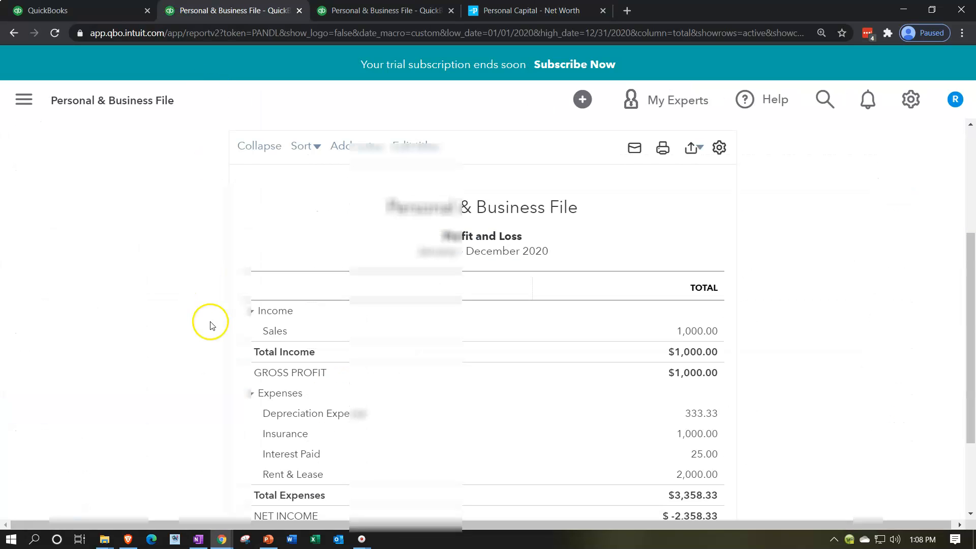
- Review the QuickBooks December 31, 2020 balance sheet, then return to Personal Capital's Net Worth page
click(361, 17)
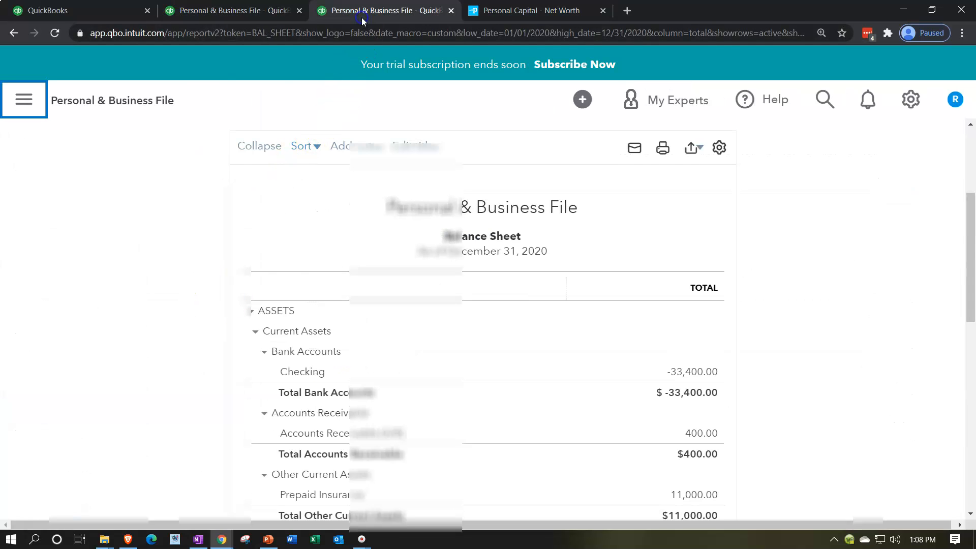
scroll(227, 352, down, 1)
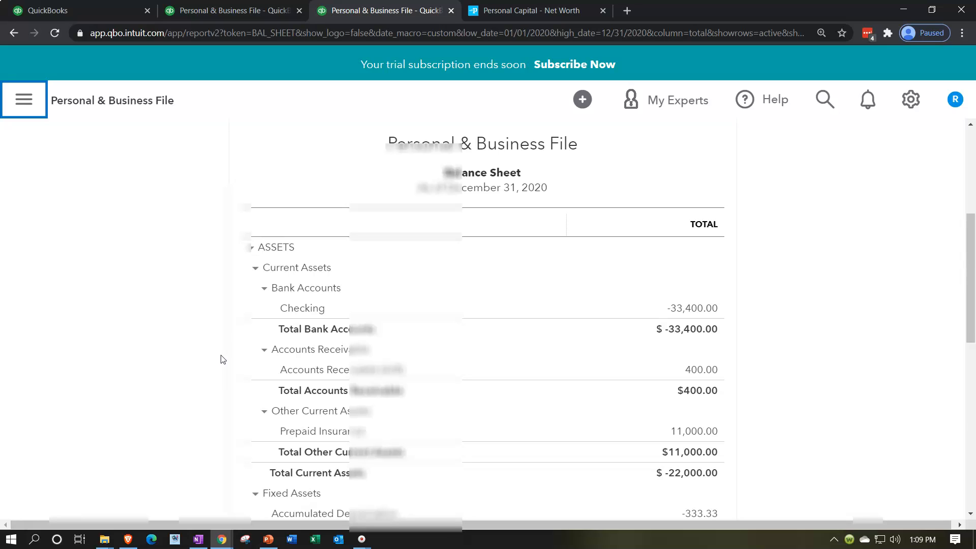
click(501, 16)
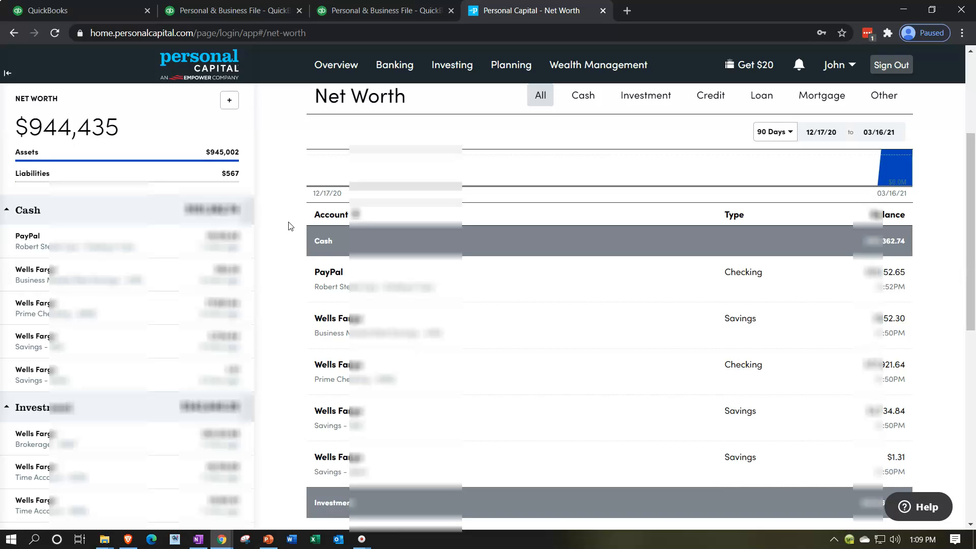
- Scroll to the Home asset and grand total, then open Link Your Account via the + button
scroll(289, 226, down, 7)
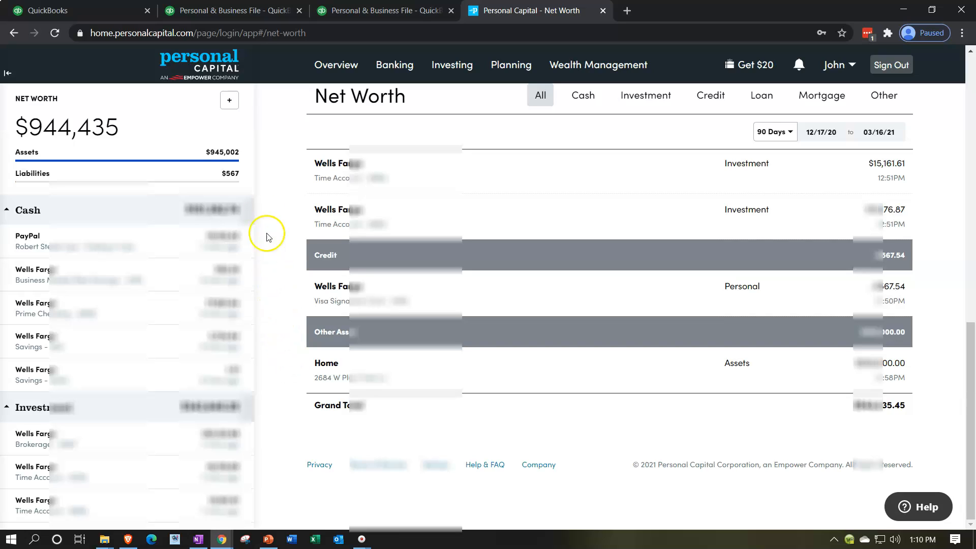
click(229, 100)
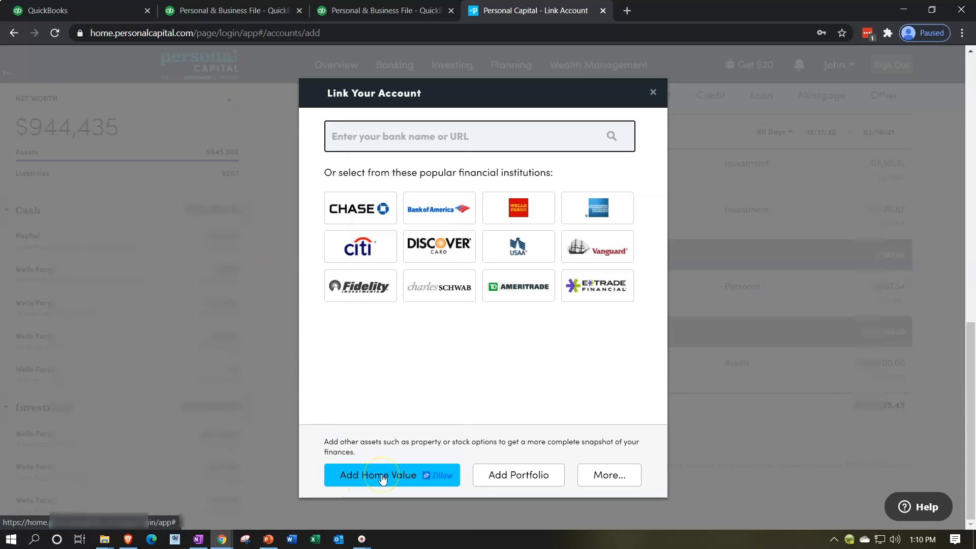
- Show the Select Account Type list through the More... option
click(626, 486)
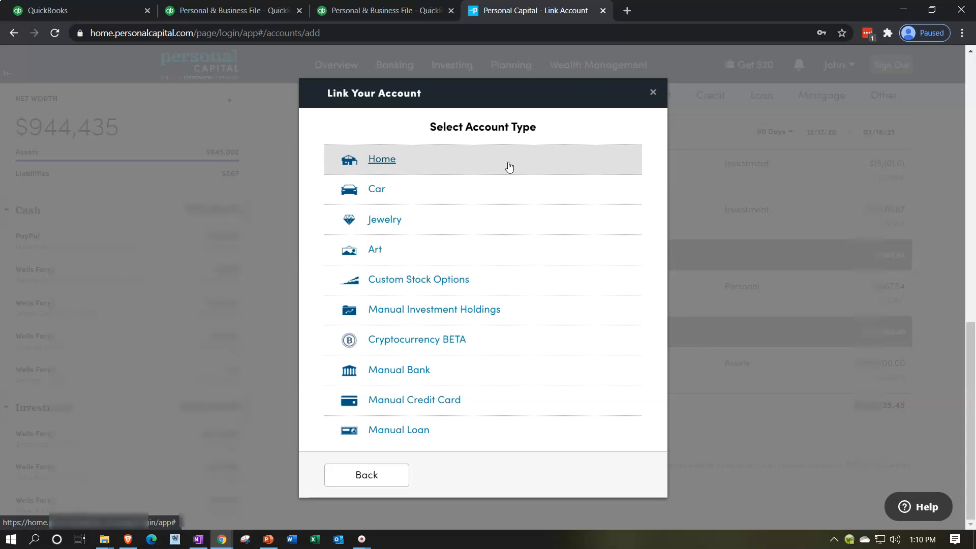
click(502, 186)
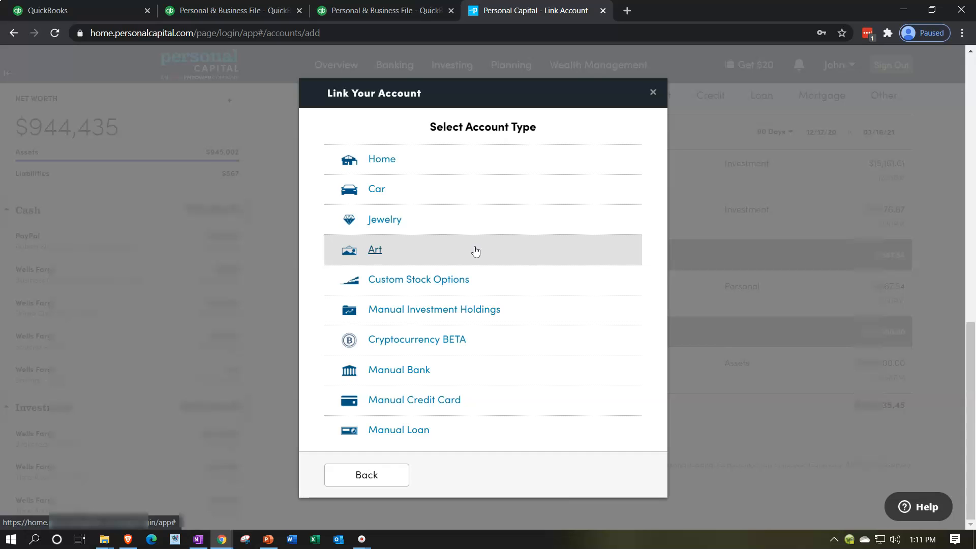
click(473, 267)
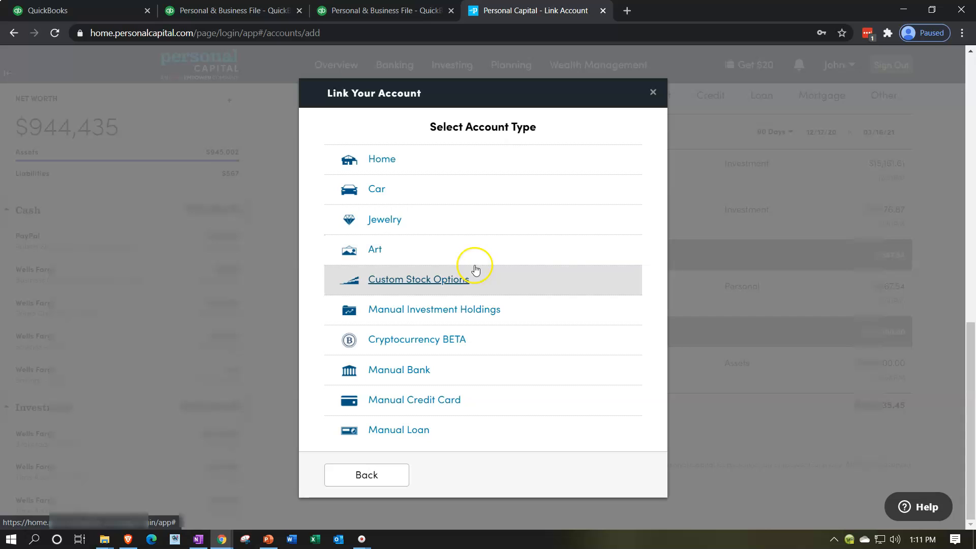
click(474, 319)
scroll(473, 347, down, 2)
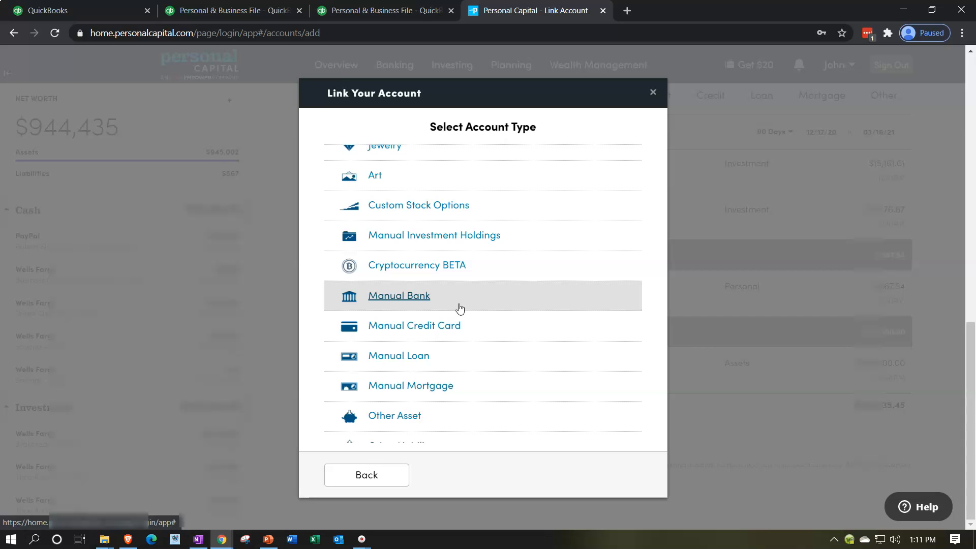
scroll(460, 308, down, 1)
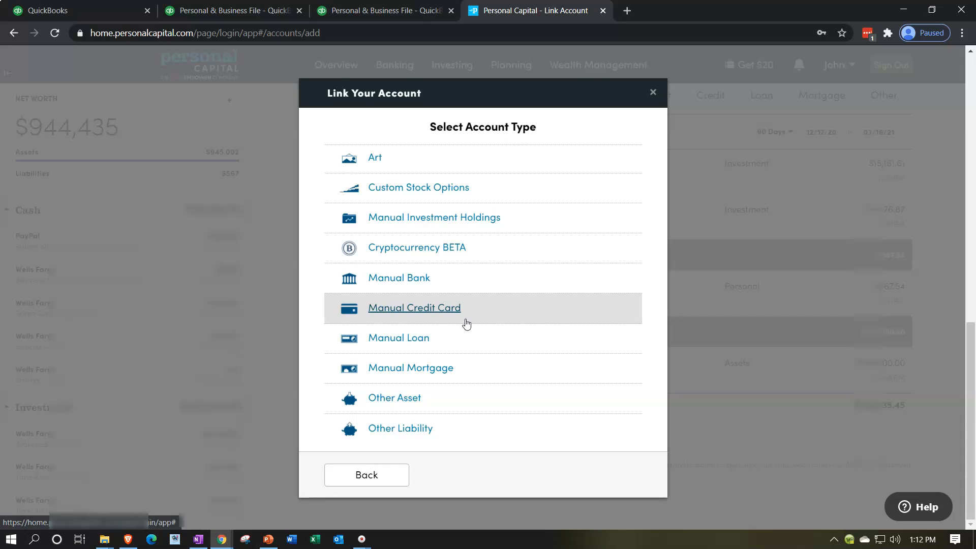
scroll(467, 324, down, 1)
click(464, 337)
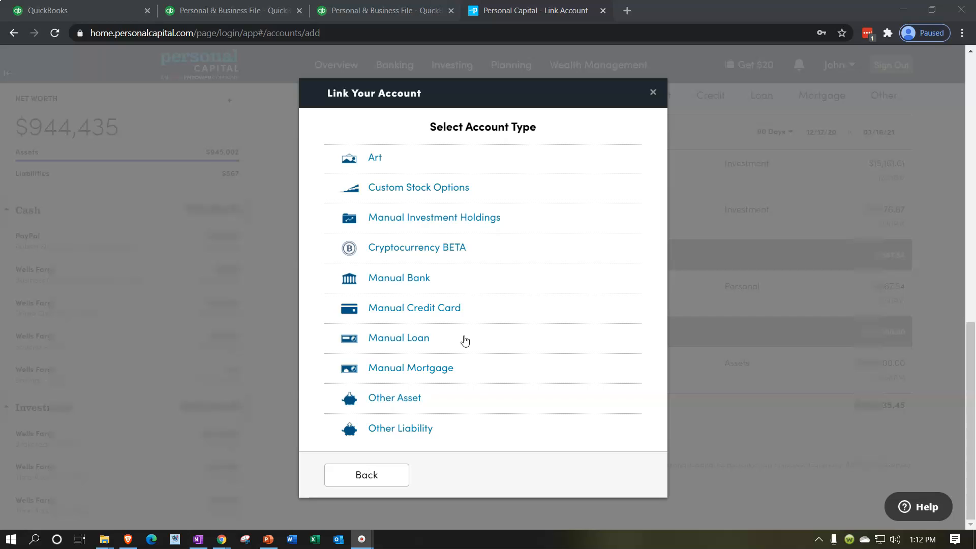
click(475, 377)
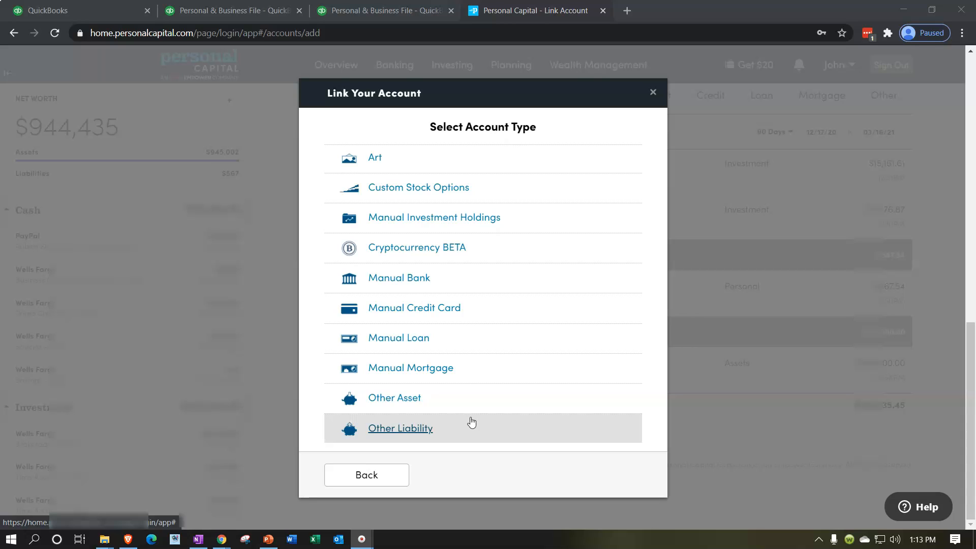
scroll(463, 384, up, 2)
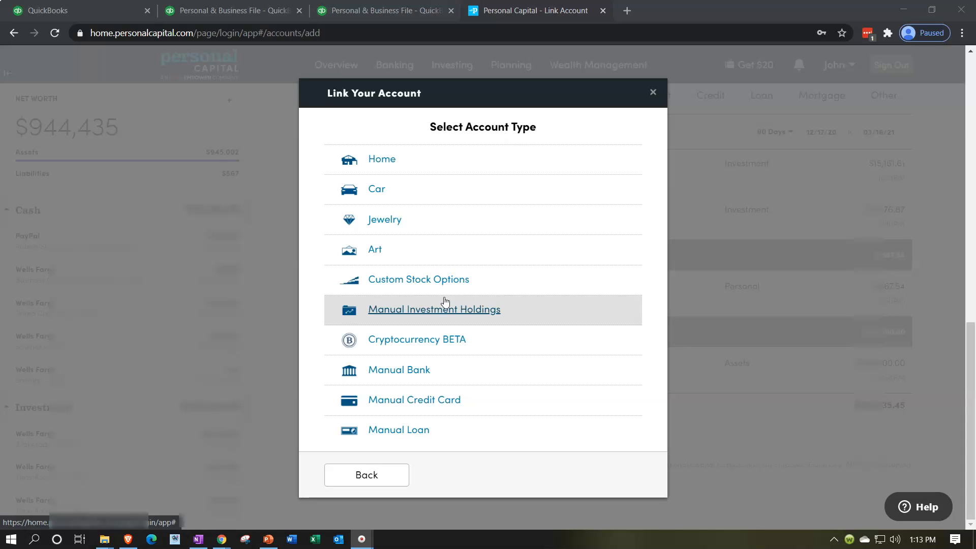
- Choose Car as the asset type and enter Year 2020 and Make Honda
click(450, 186)
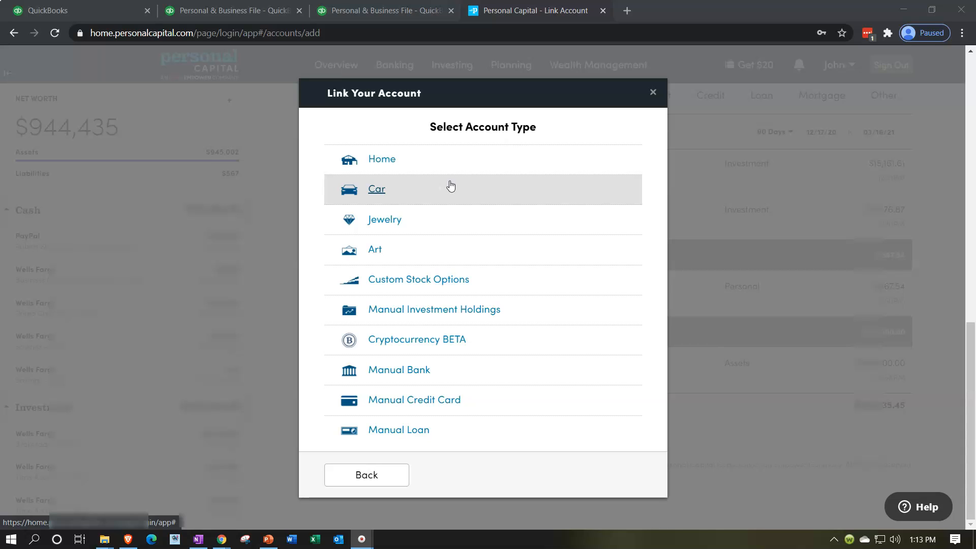
click(378, 190)
click(398, 237)
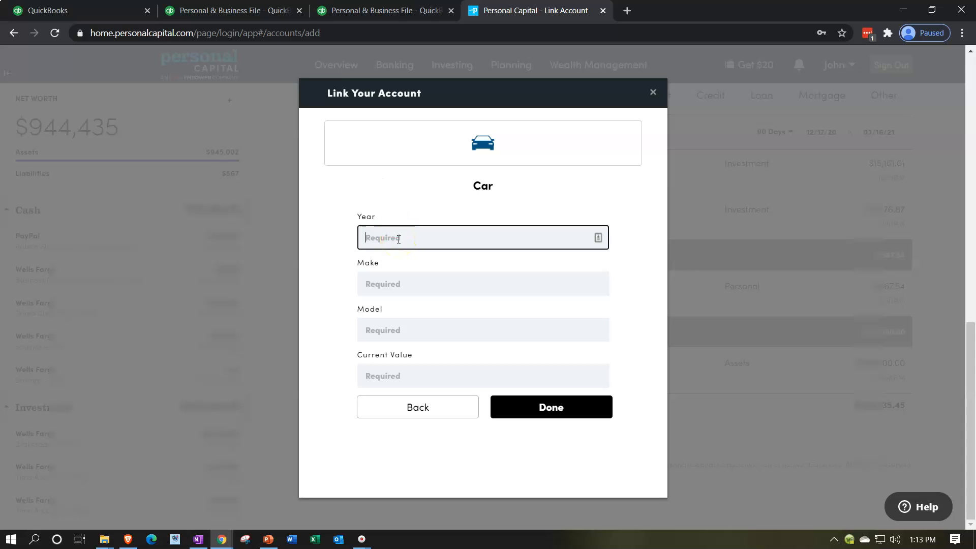
text(2020)
key(Tab)
text(Honda)
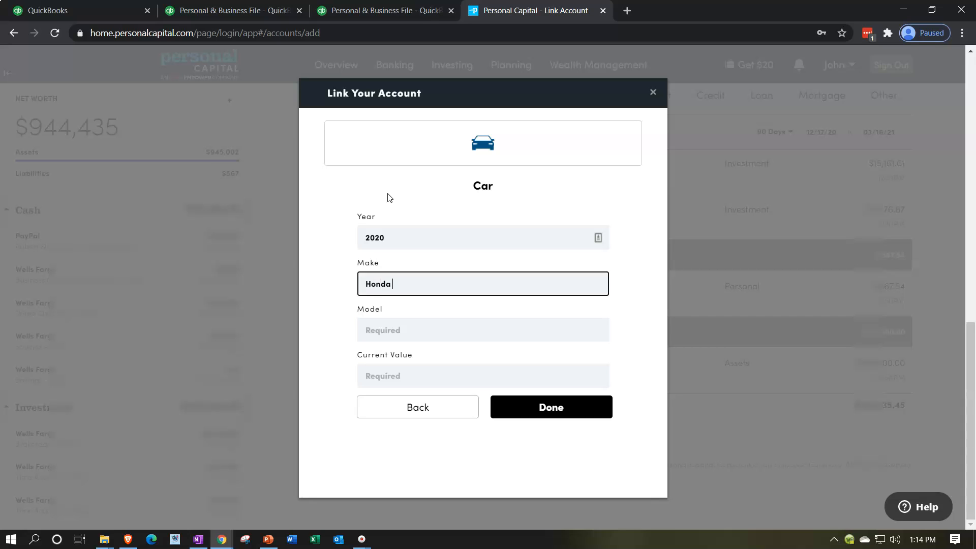
- Enter model Civic and current value 15000, save the car, and dismiss the confirmation
key(Tab)
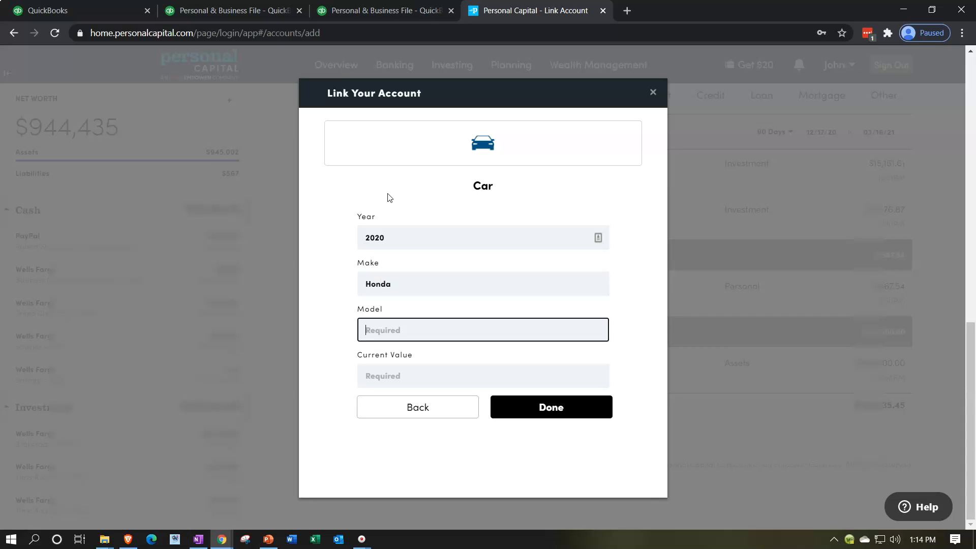
text(Civic)
click(462, 376)
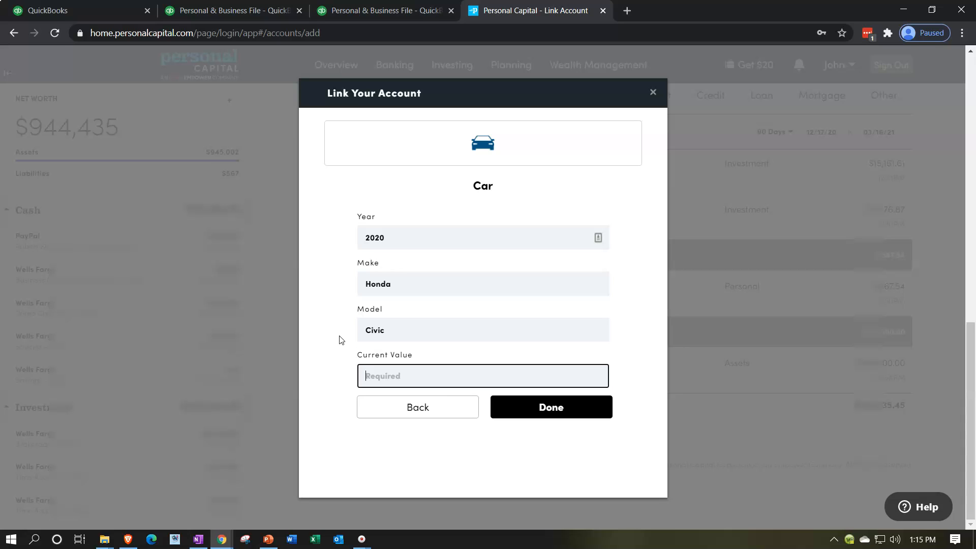
text(15000)
key(Tab)
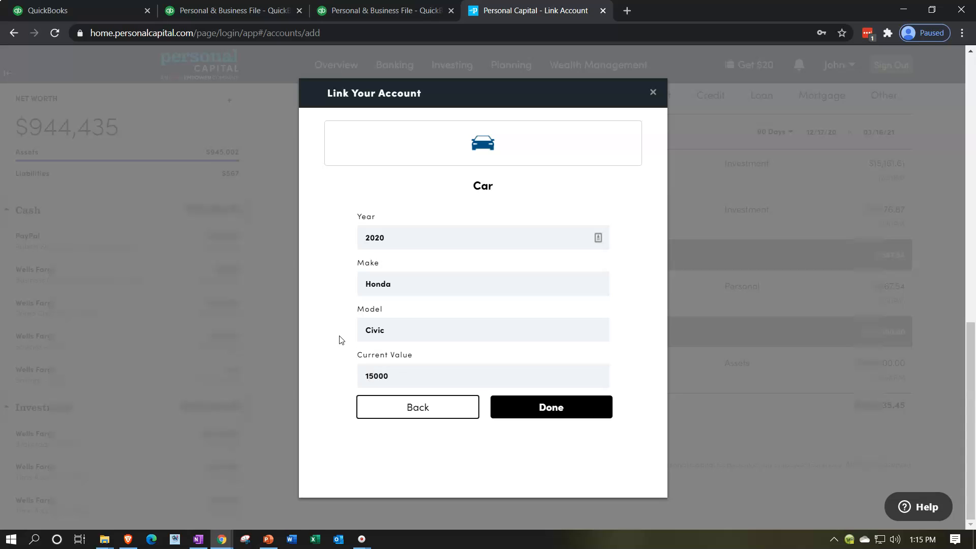
click(531, 405)
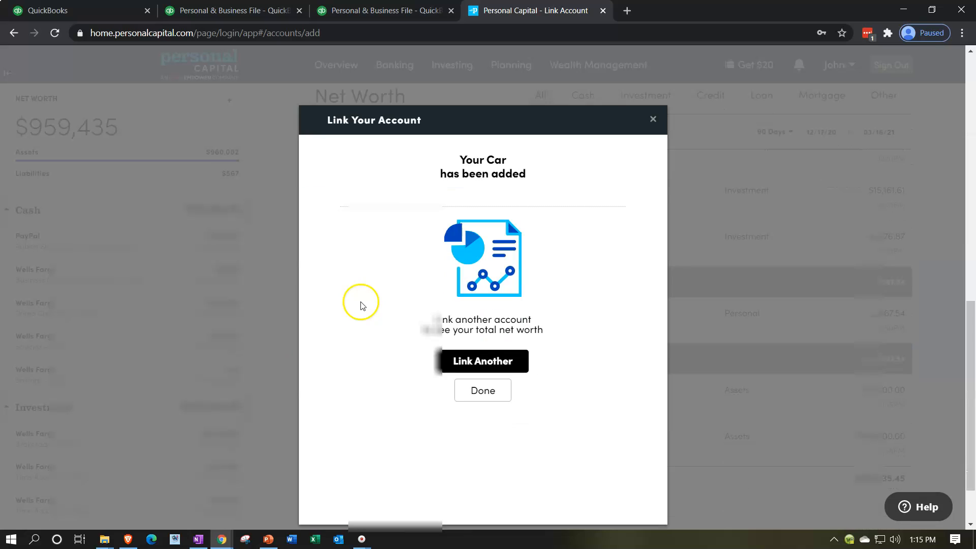
click(460, 382)
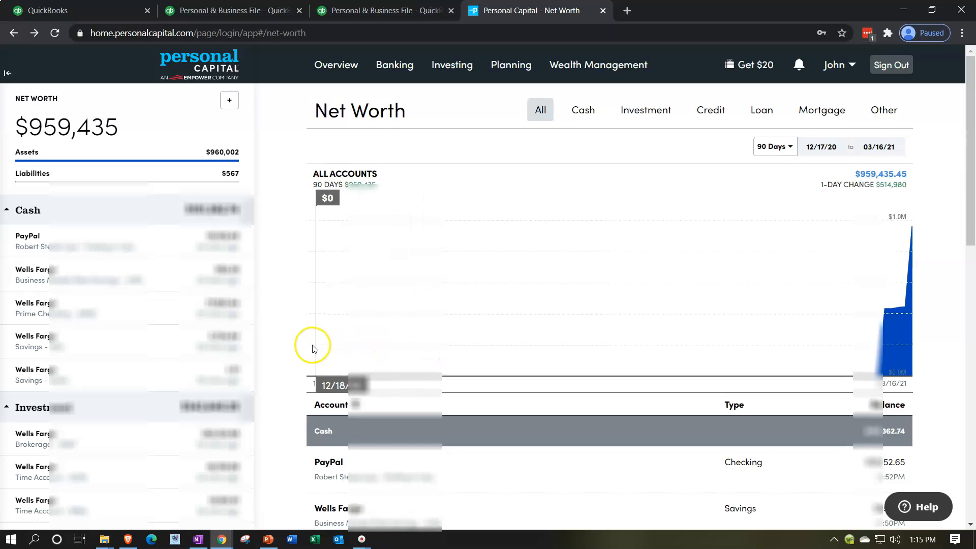
- Scroll the Net Worth list to confirm the Car asset, then start adding another account
scroll(286, 353, down, 10)
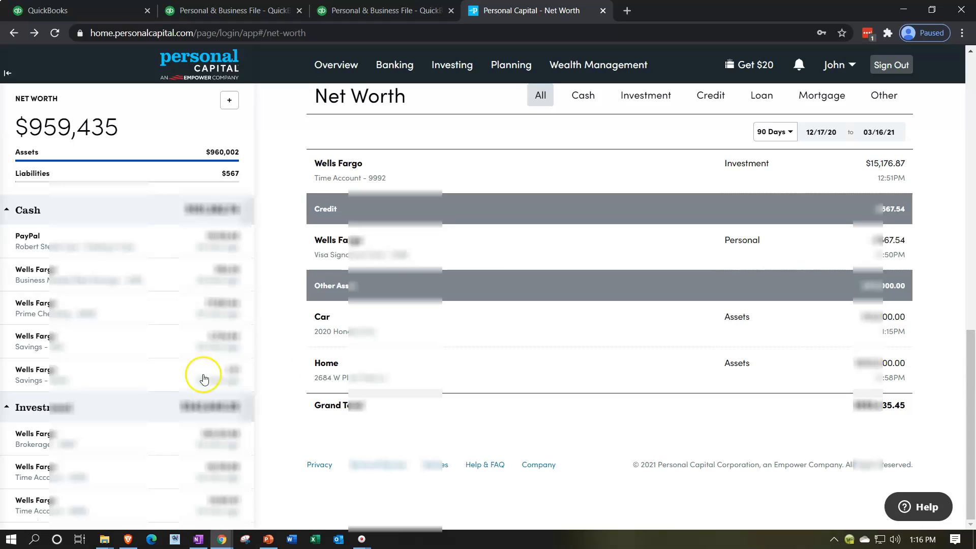
scroll(167, 379, down, 5)
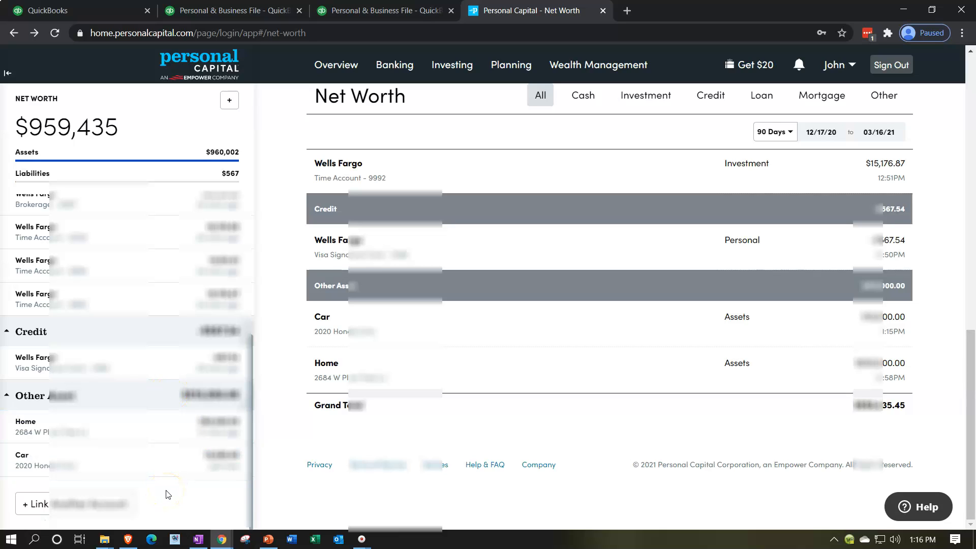
click(230, 104)
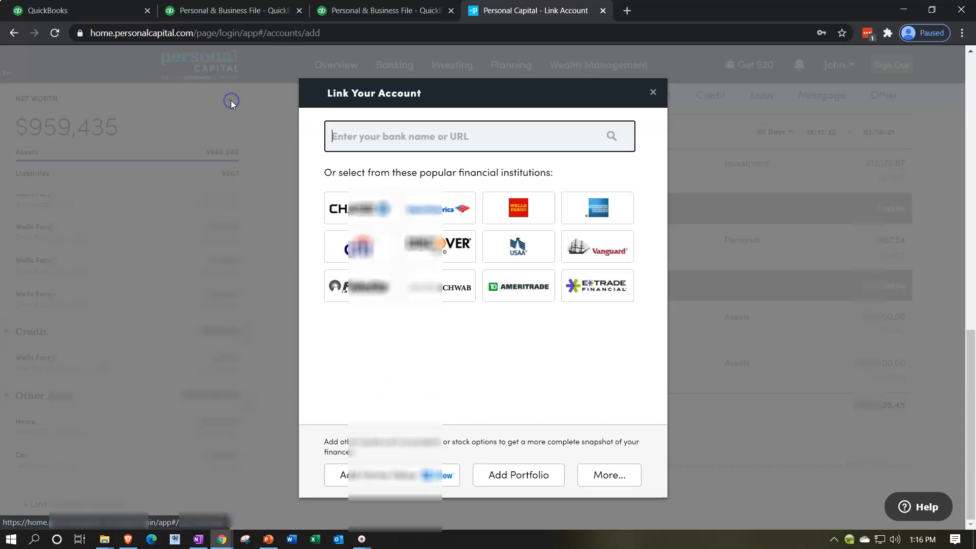
- Pick Manual Loan from the More account types and place the cursor in Description
click(611, 475)
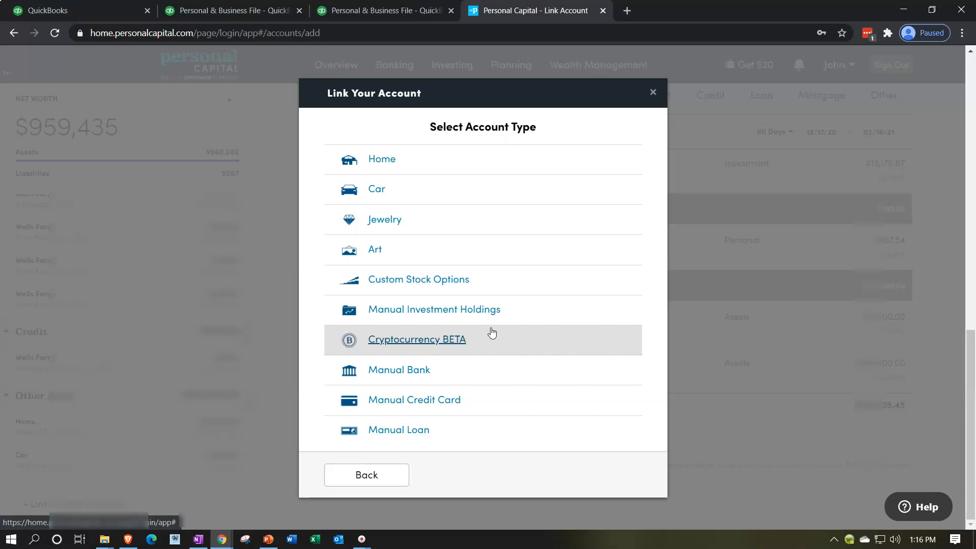
click(405, 430)
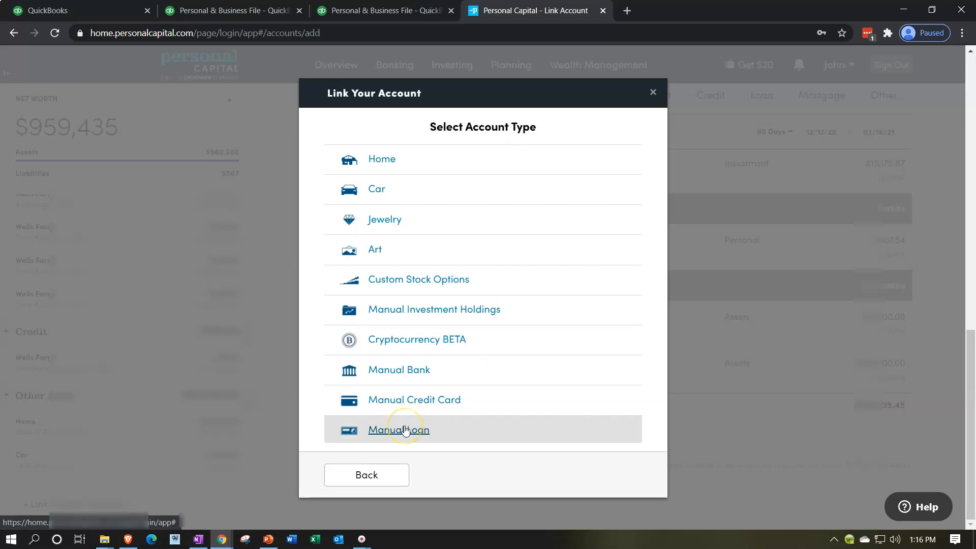
click(407, 232)
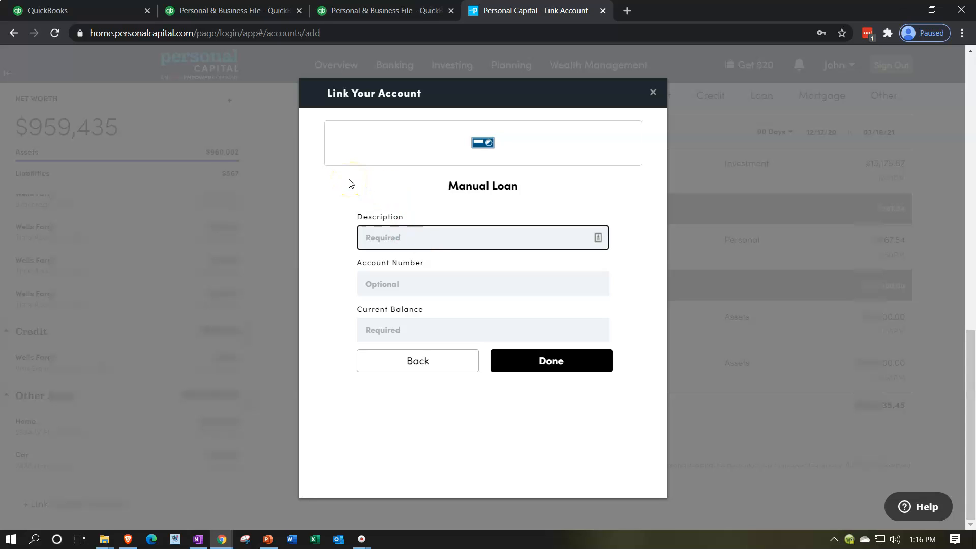
- Enter 'Friend loan' as the description with a 20000 current balance and save the loan
text(Frind )
text(frien)
key(BackSpace)
key(BackSpace)
key(BackSpace)
key(BackSpace)
key(BackSpace)
key(BackSpace)
key(BackSpace)
key(BackSpace)
key(BackSpace)
text(iend loand)
key(BackSpace)
key(Tab)
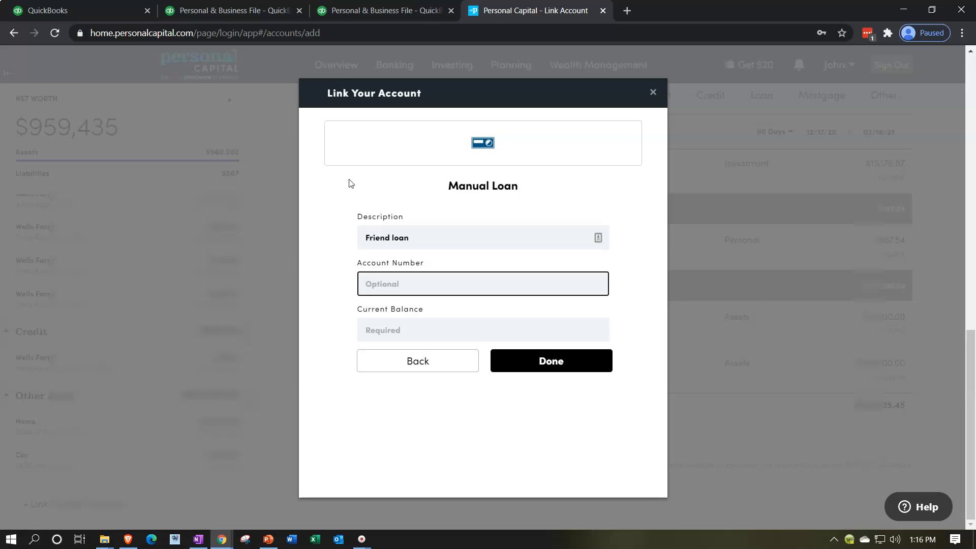
key(Tab)
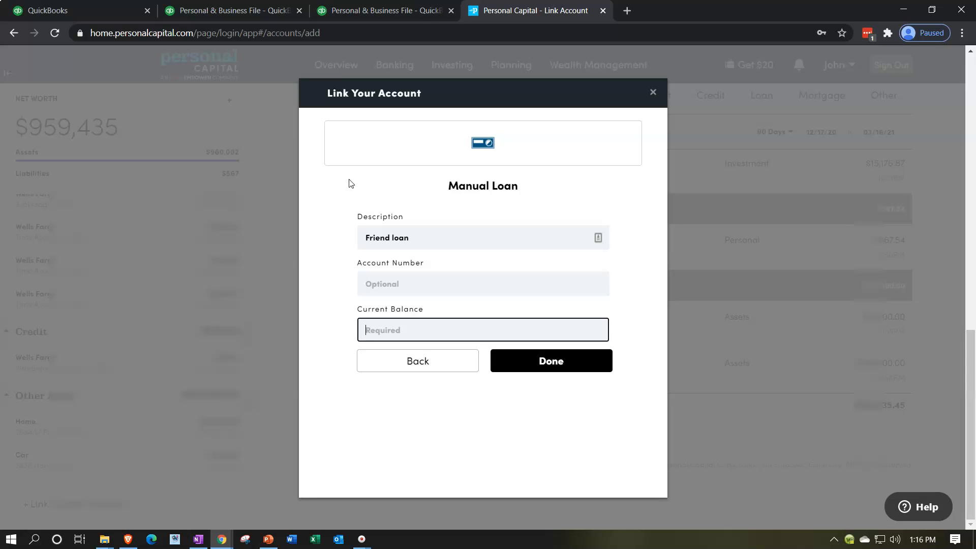
text(2000)
click(472, 323)
click(545, 375)
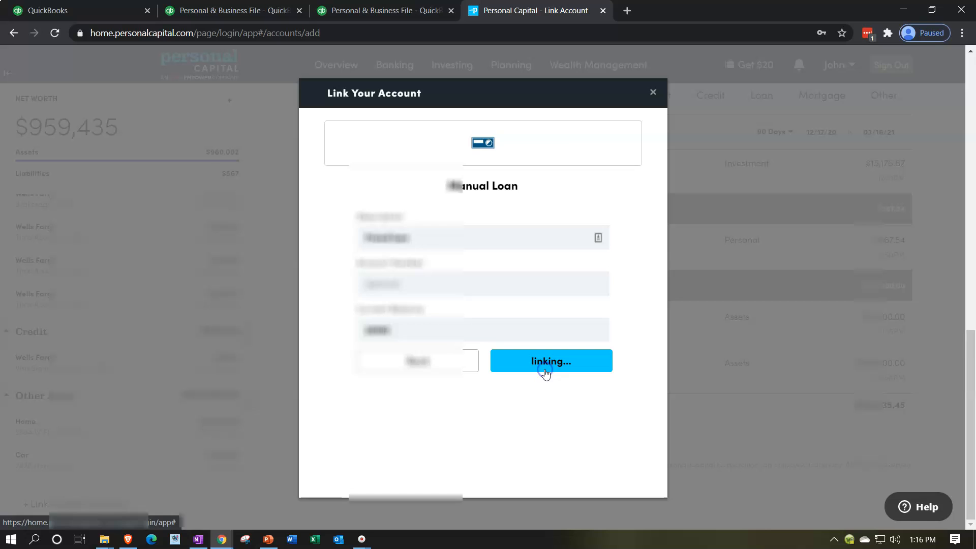
scroll(539, 367, down, 11)
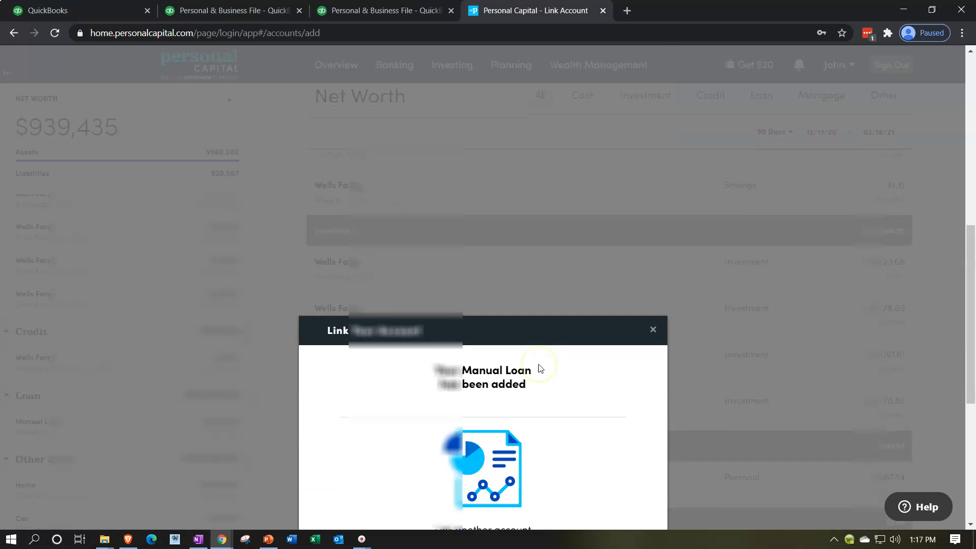
scroll(539, 367, down, 2)
- Dismiss the confirmation and scroll to the Friend loan under Loan beside the Car and Home assets
click(492, 302)
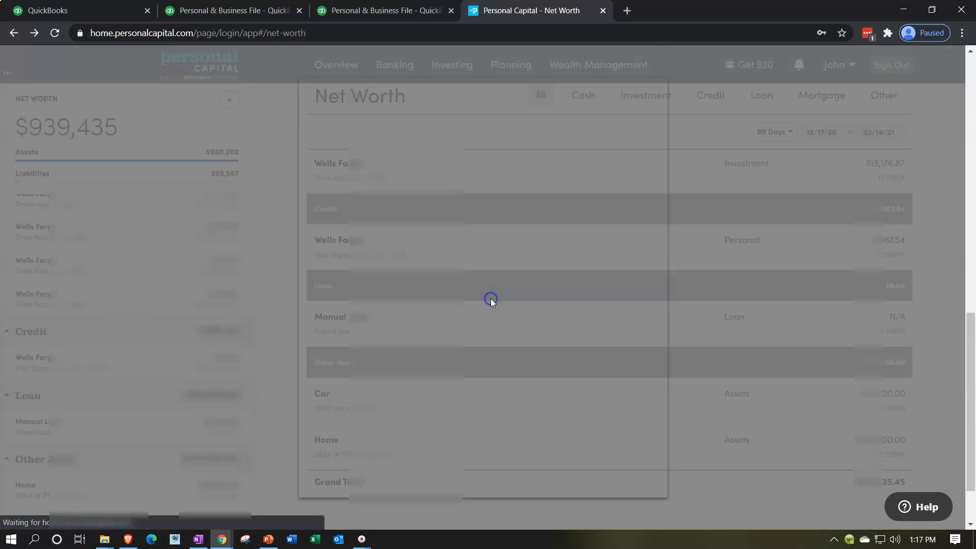
scroll(492, 303, down, 10)
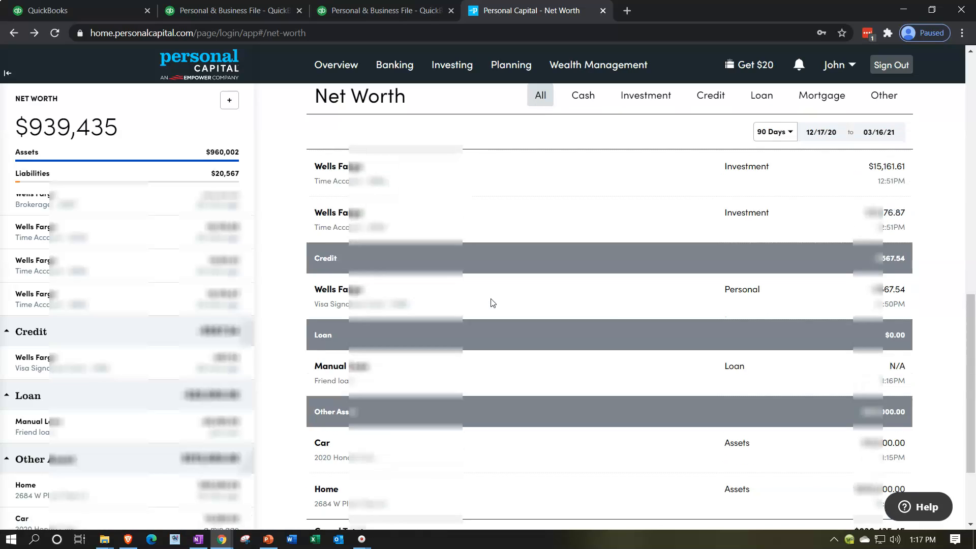
click(492, 401)
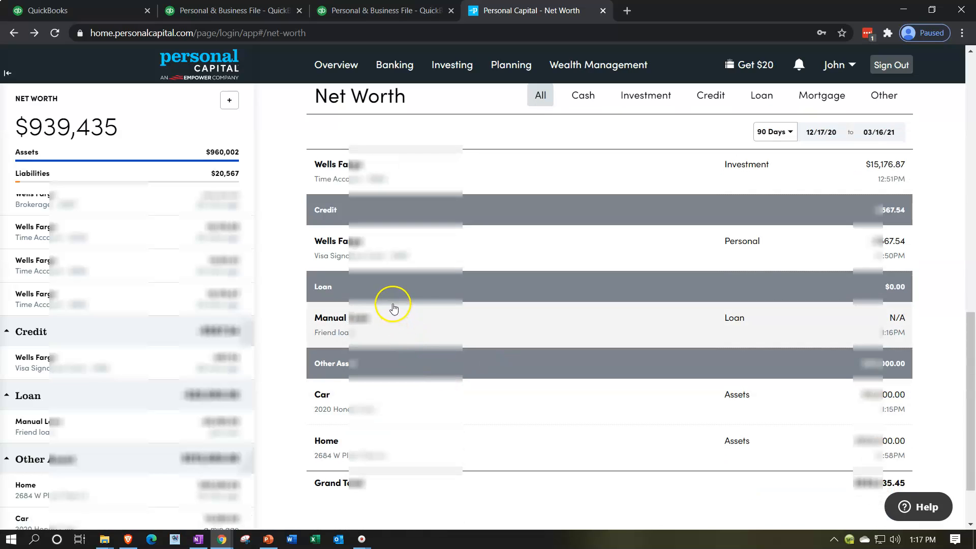
scroll(400, 321, up, 13)
scroll(400, 320, down, 6)
scroll(401, 320, down, 10)
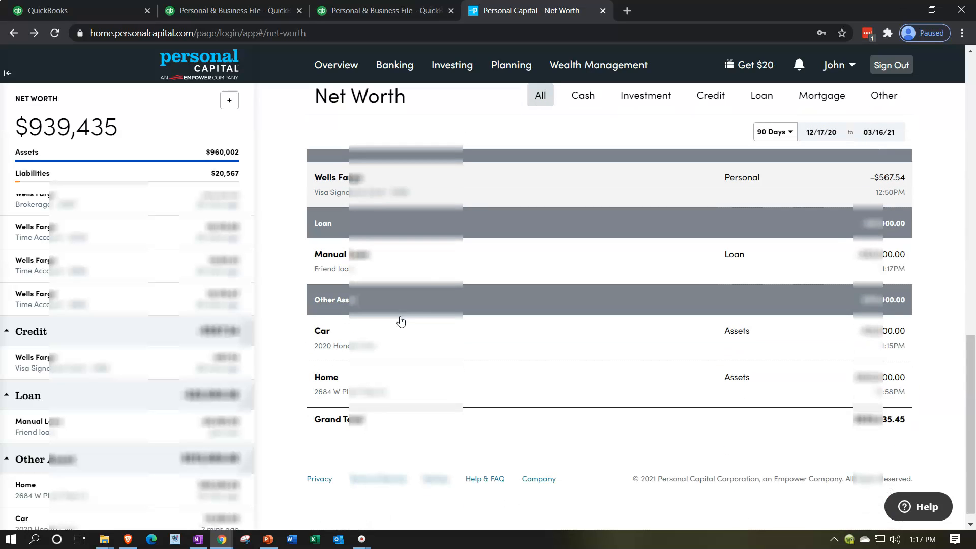